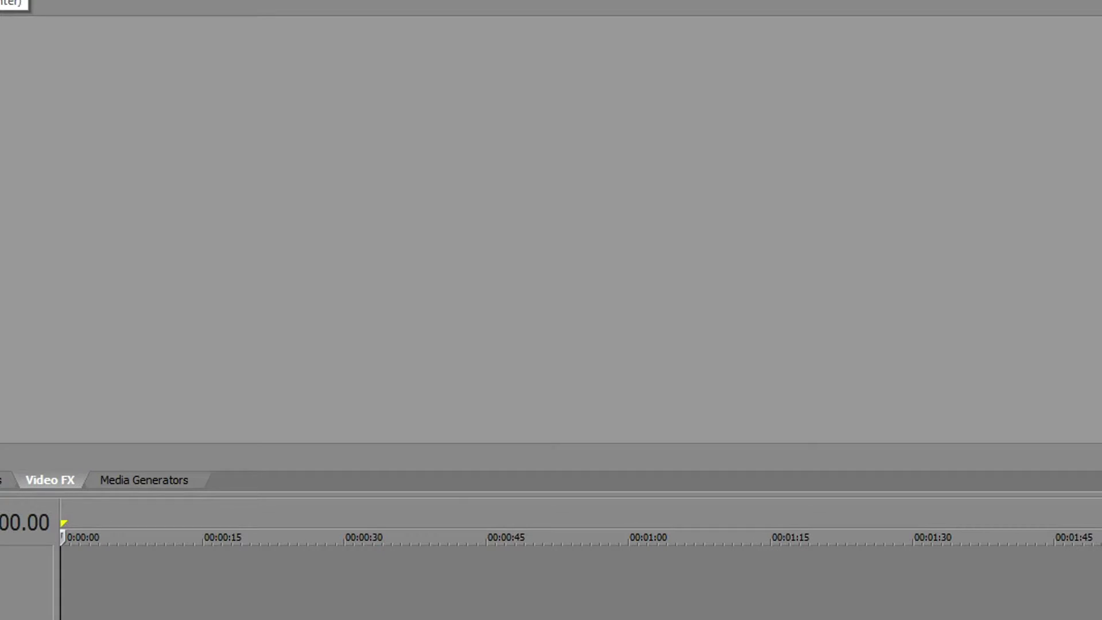
# Apply the HDV 720-30p template (1280x720, 29.970 fps progressive) to the project video and clear the template name
pyautogui.click(6, 0)
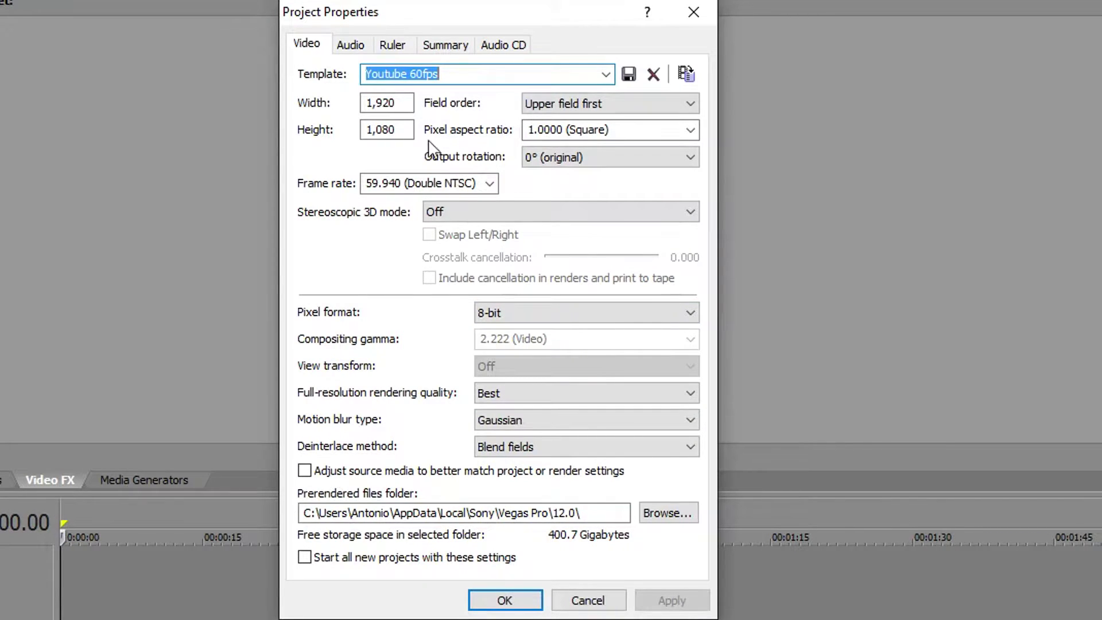
pyautogui.click(609, 79)
pyautogui.moveTo(645, 211); pyautogui.dragTo(652, 166)
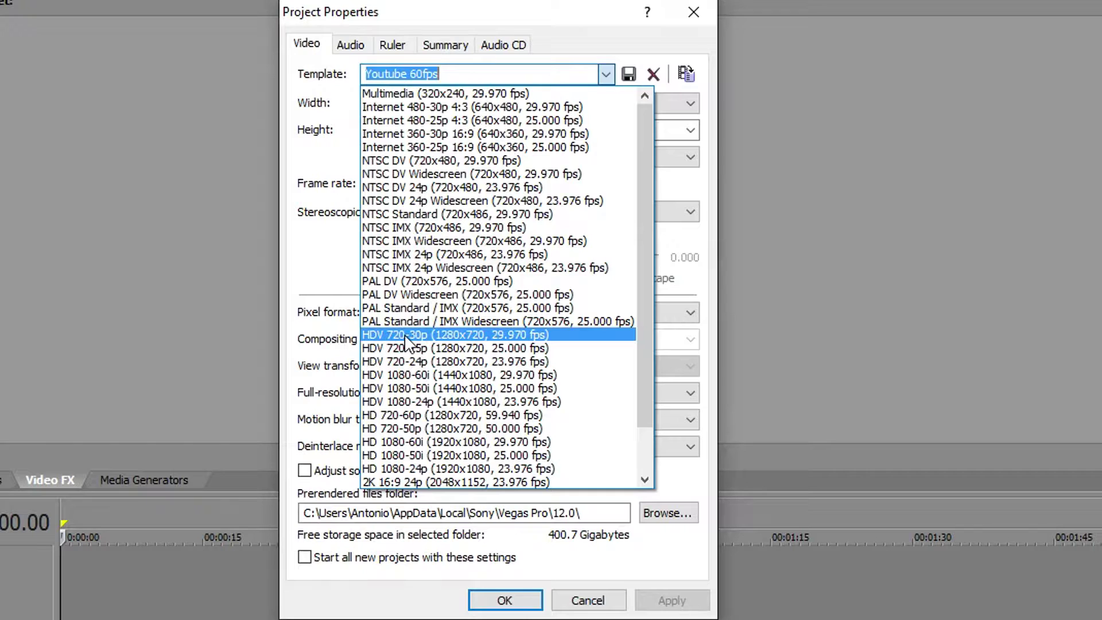
pyautogui.click(191, 391)
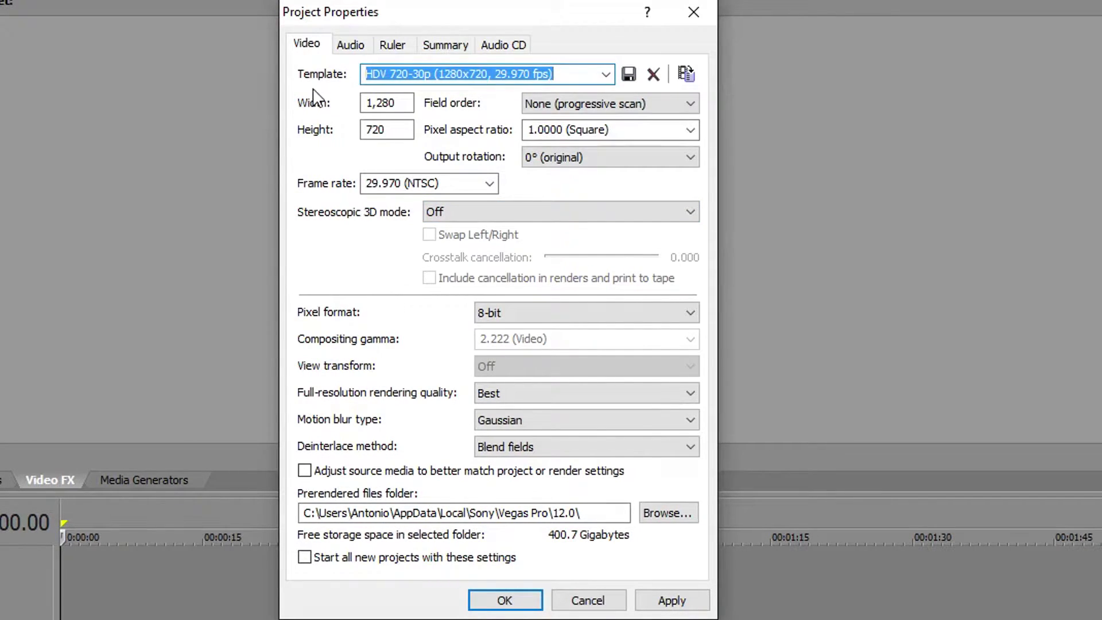
pyautogui.write('facebook')
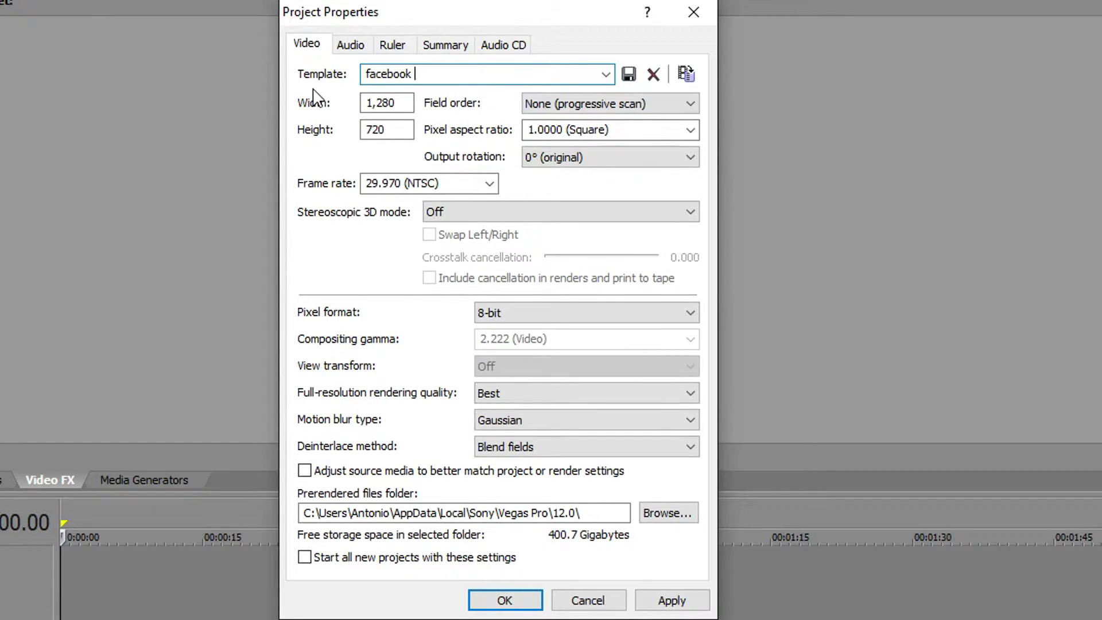
pyautogui.write(' HD')
pyautogui.hotkey('ctrl', 'a')
pyautogui.press('BackSpace')
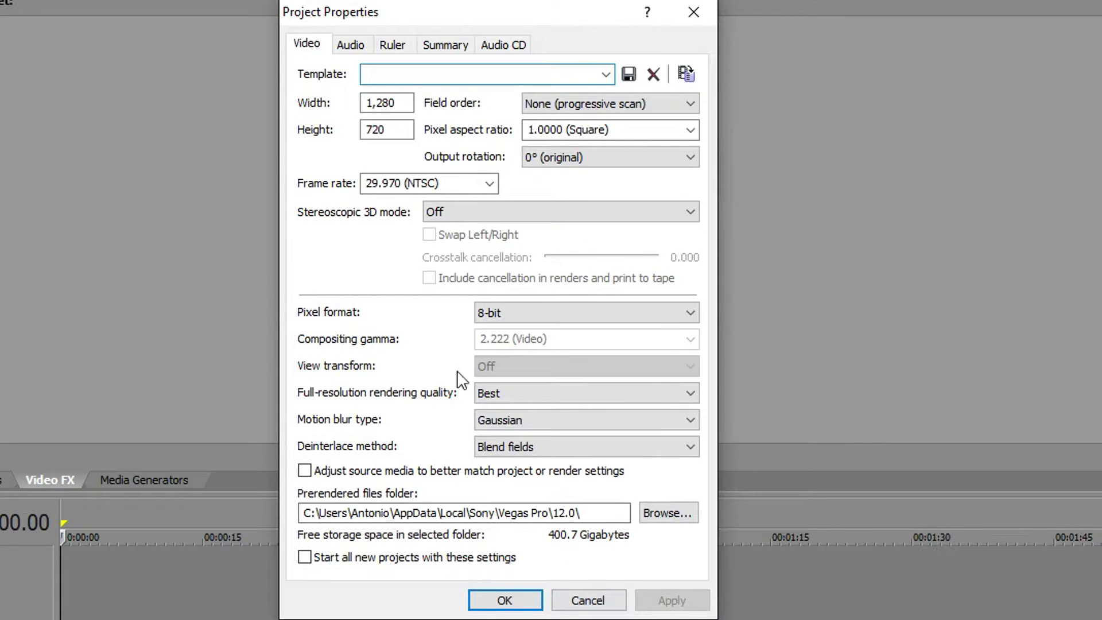
pyautogui.click(356, 45)
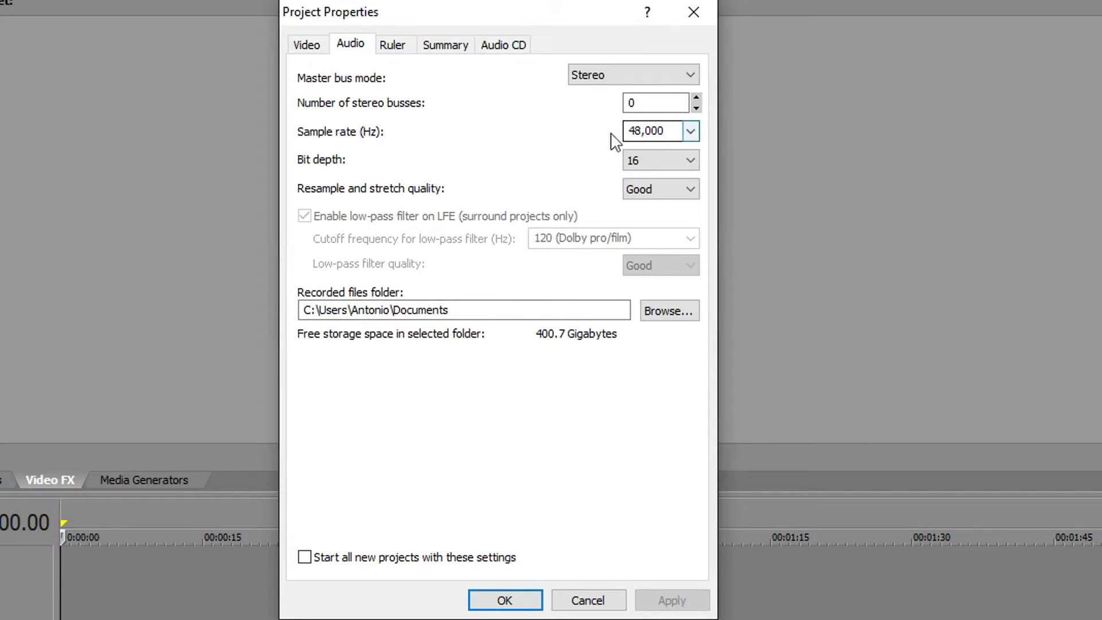
# Set the project audio sample rate to 44,100 Hz and the video template to Facebook 30fps
pyautogui.click(689, 131)
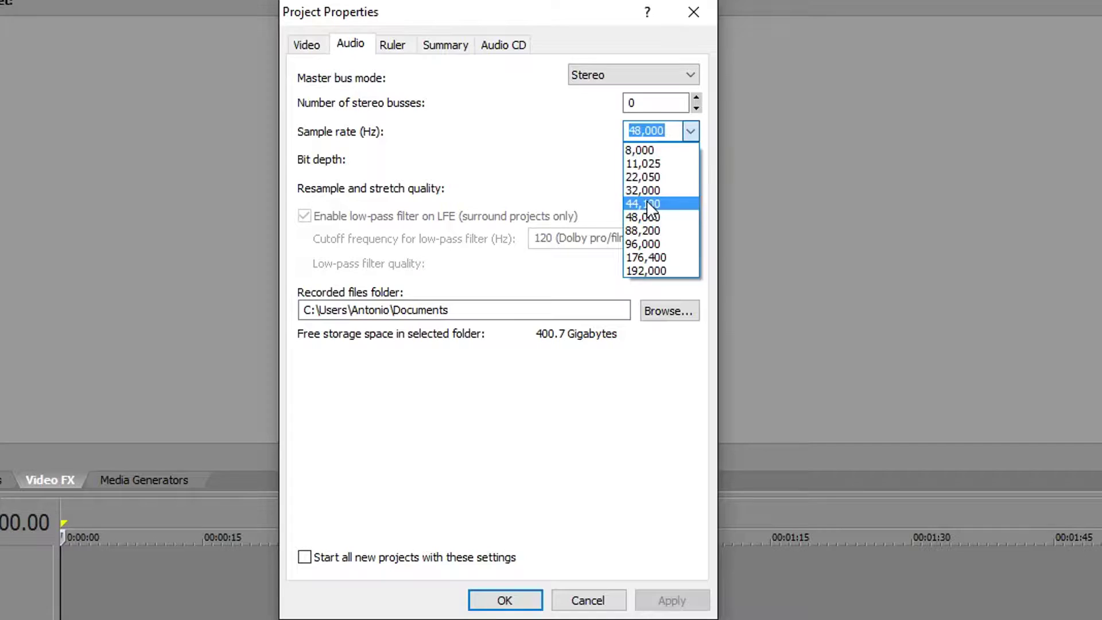
pyautogui.click(508, 310)
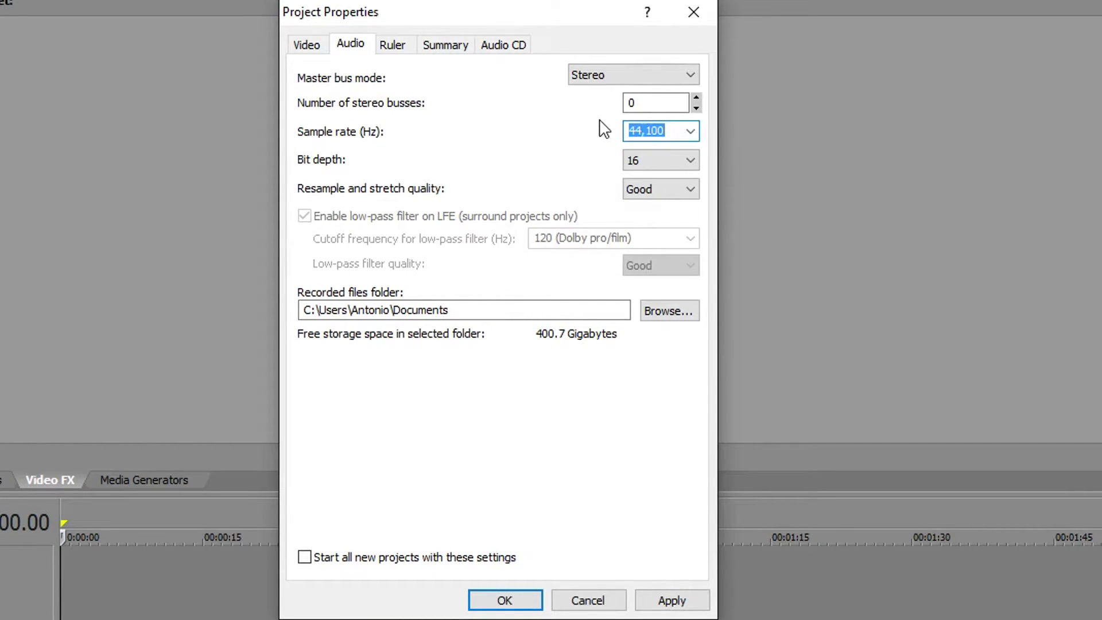
pyautogui.click(316, 49)
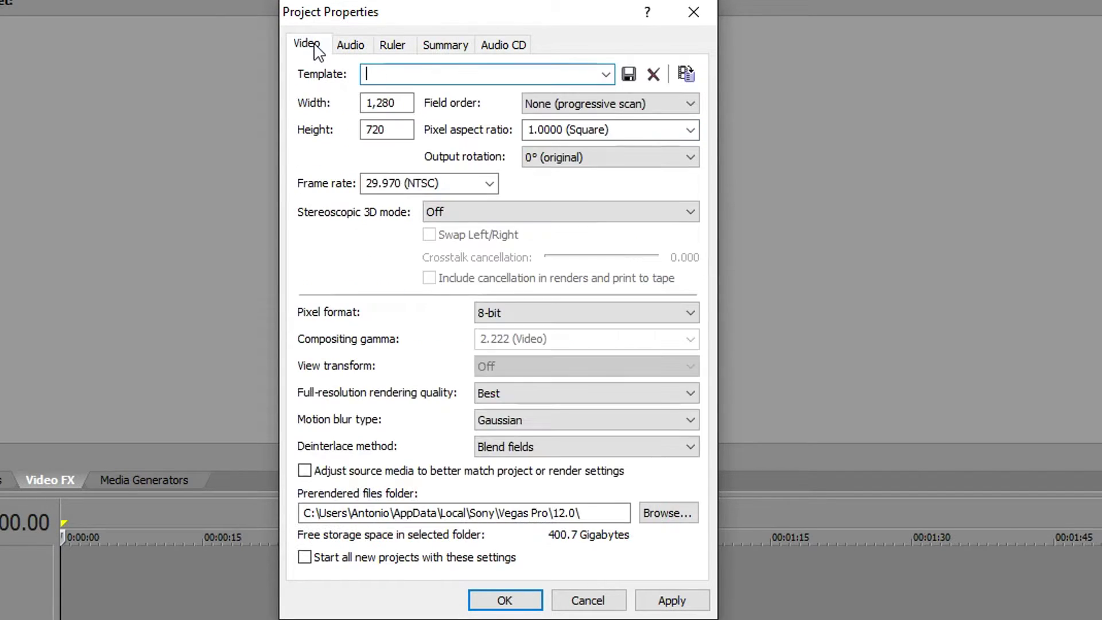
pyautogui.click(606, 74)
pyautogui.scroll(-2, 446, 442)
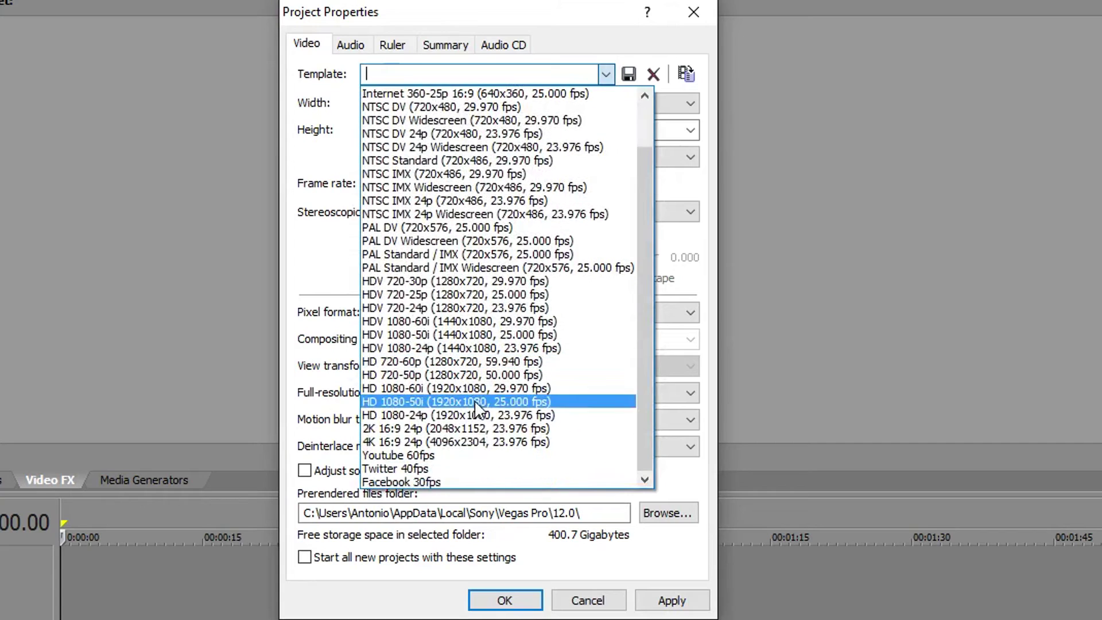
pyautogui.click(402, 482)
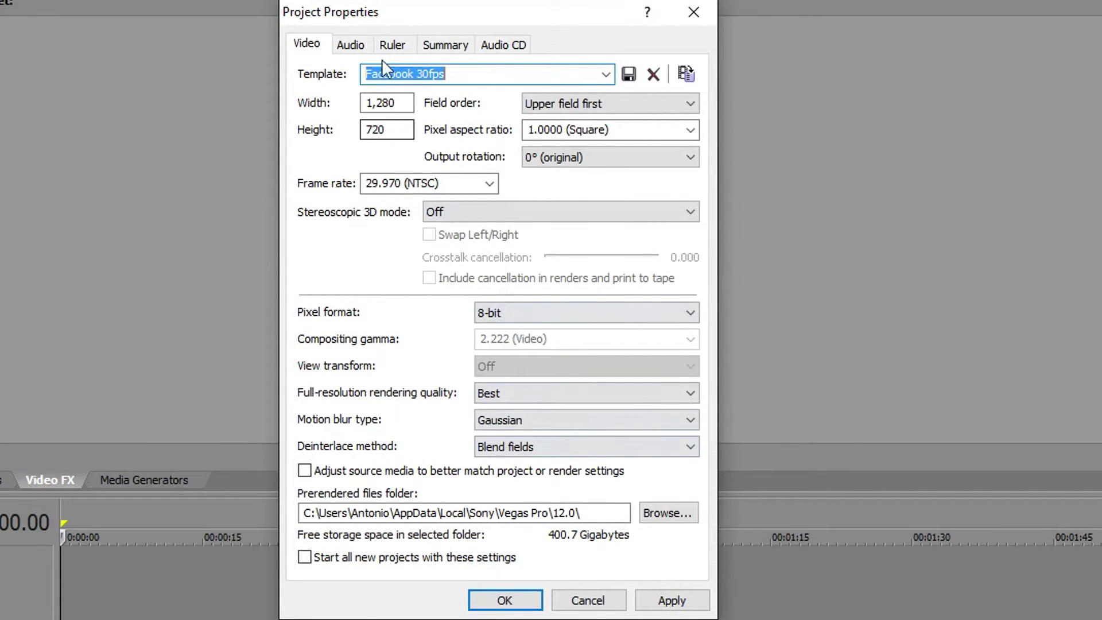
# Recheck the audio and video settings, then apply and confirm the project properties
pyautogui.click(352, 44)
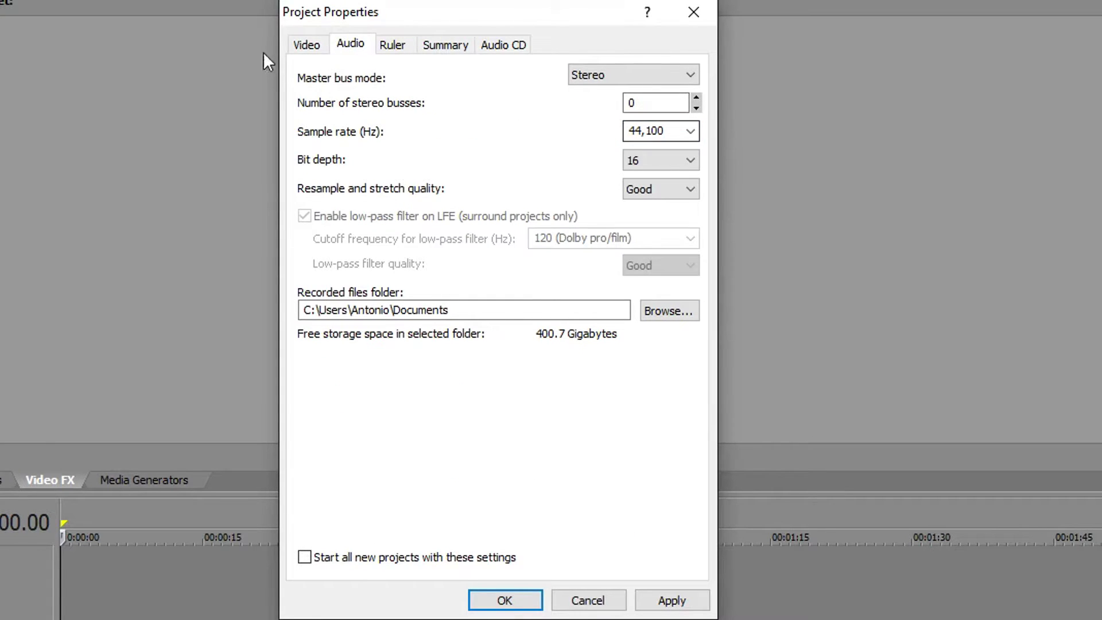
pyautogui.click(306, 44)
pyautogui.click(670, 600)
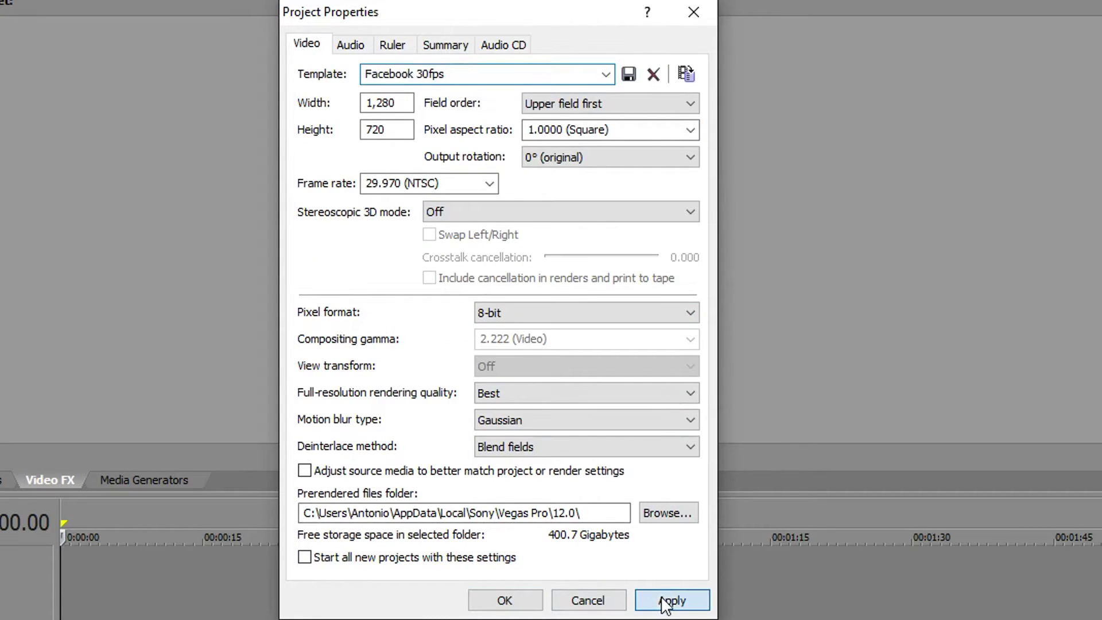
pyautogui.click(505, 600)
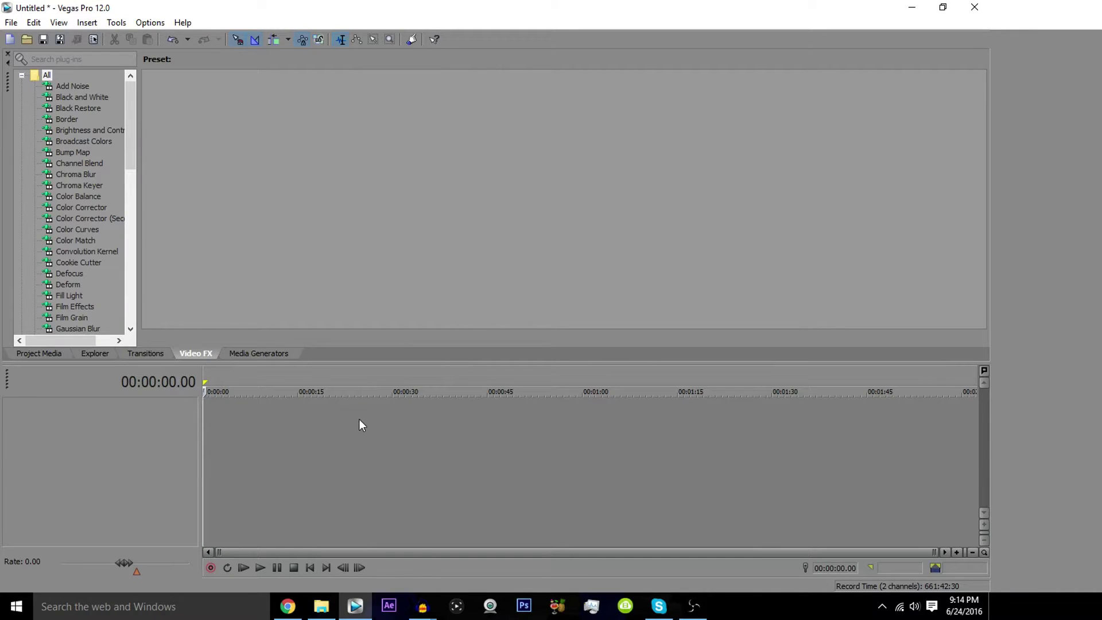
# Add overwatch.mp4 to the timeline, keeping the project settings, and trim it to about 6 minutes 25 seconds
pyautogui.click(331, 614)
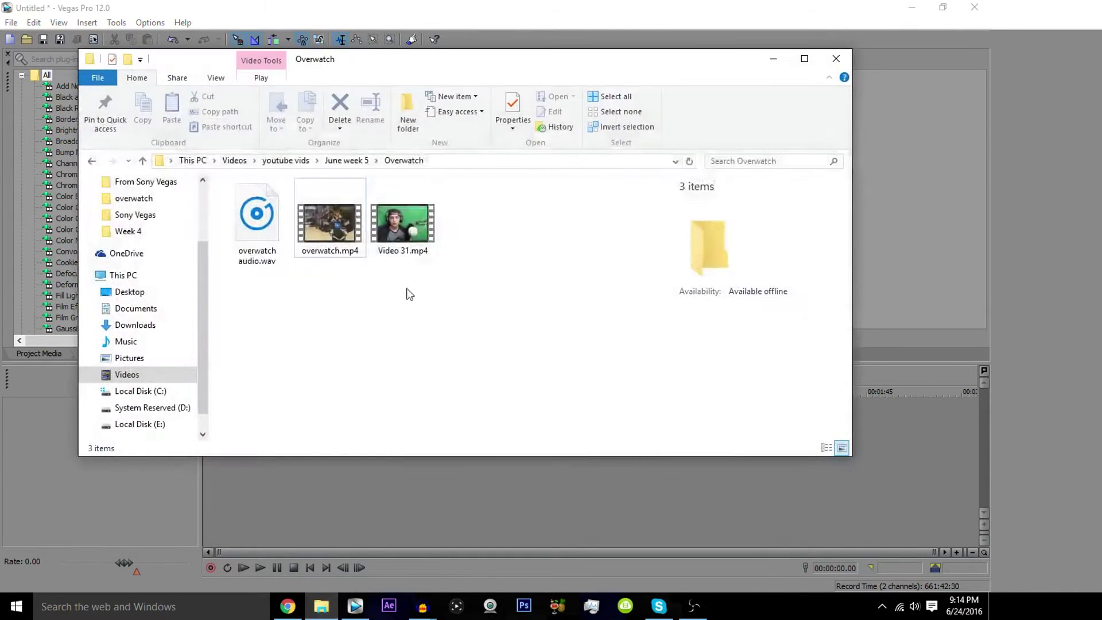
pyautogui.click(330, 223)
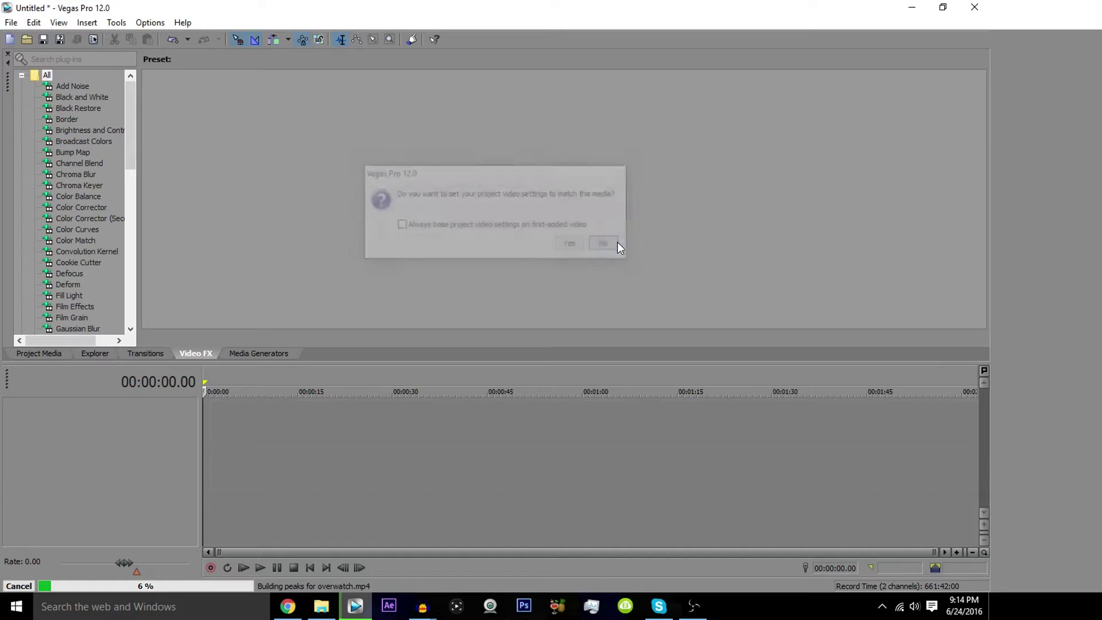
pyautogui.click(1026, 385)
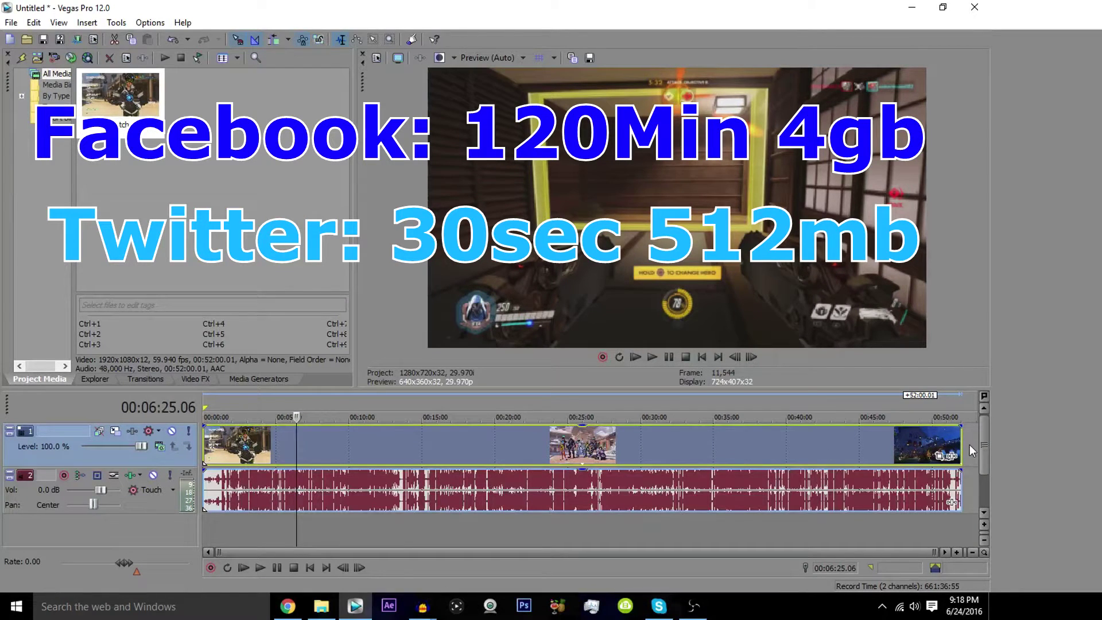
pyautogui.moveTo(961, 447); pyautogui.dragTo(294, 463)
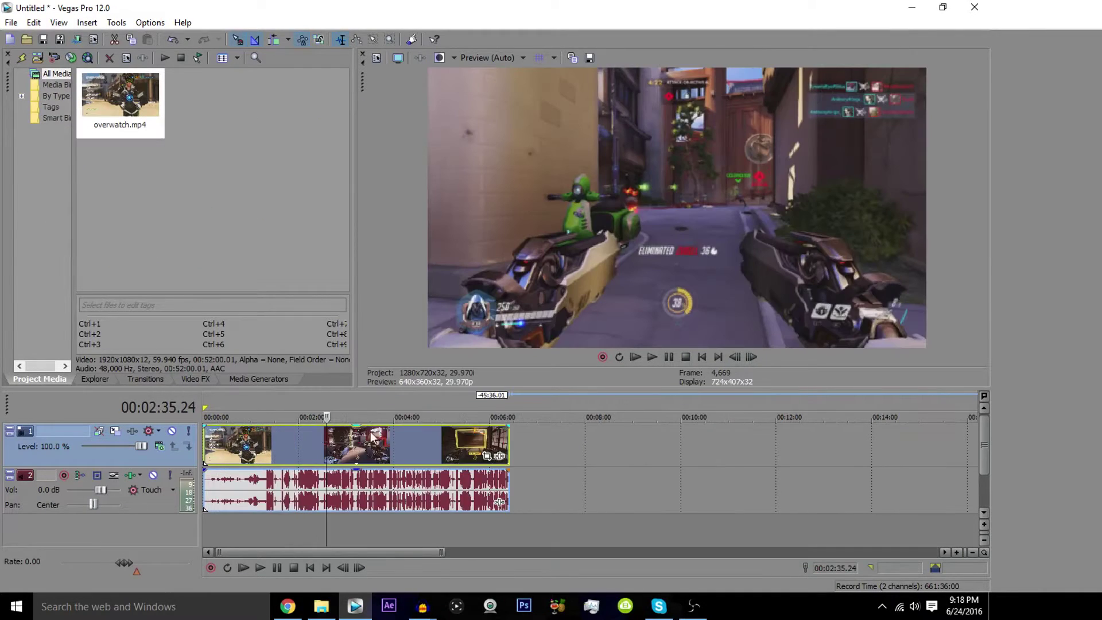
# Preview the gameplay clip by jumping to several points along it up to its end
pyautogui.click(310, 447)
pyautogui.click(358, 444)
pyautogui.click(395, 446)
pyautogui.click(422, 446)
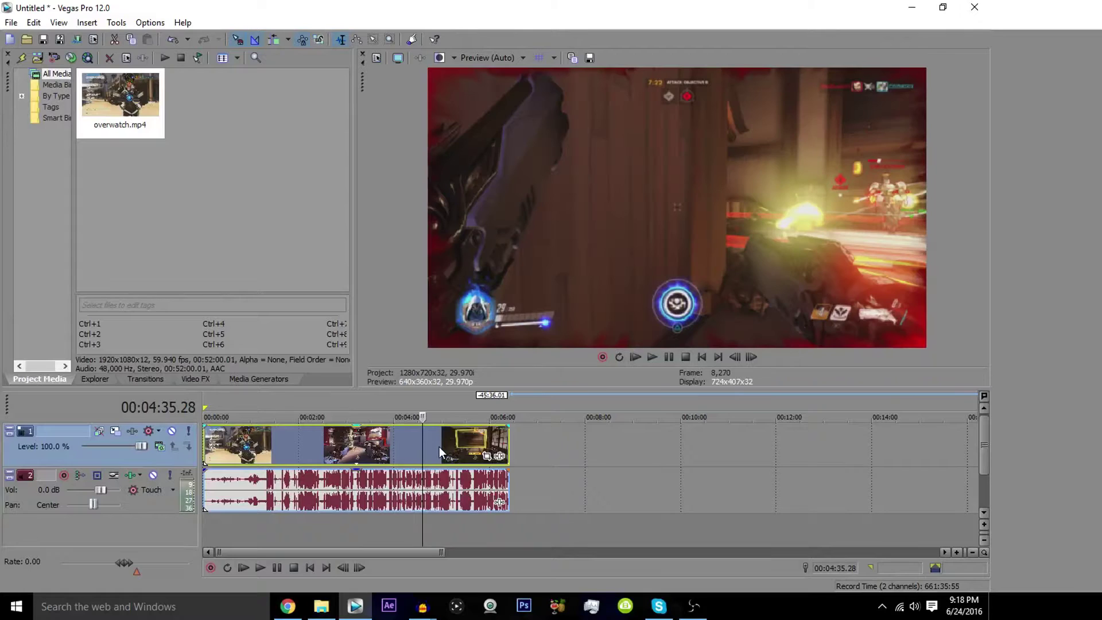
pyautogui.click(439, 447)
pyautogui.click(471, 442)
pyautogui.click(508, 440)
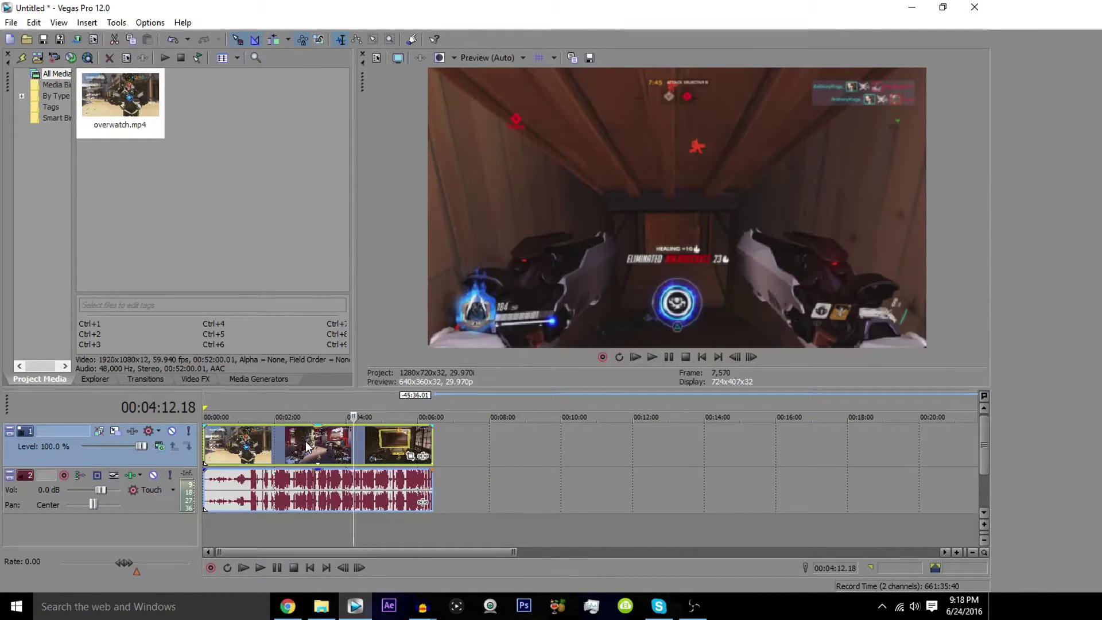
# Disable resampling in the clip's event properties and jump to the end of the clip
pyautogui.rightClick(305, 445)
pyautogui.click(343, 584)
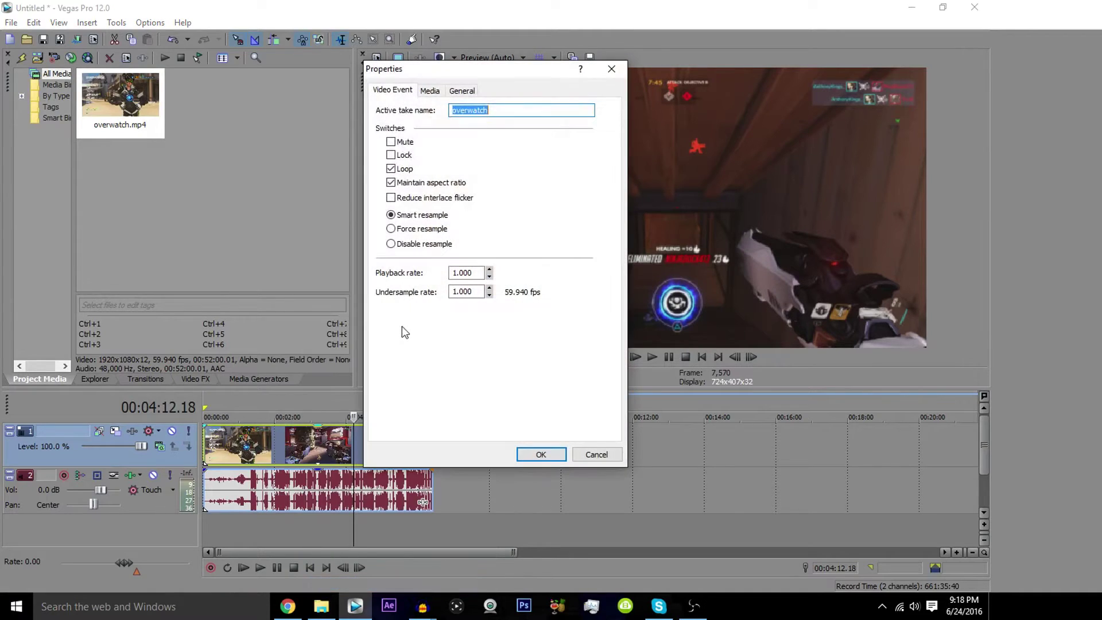
pyautogui.click(409, 244)
pyautogui.click(539, 453)
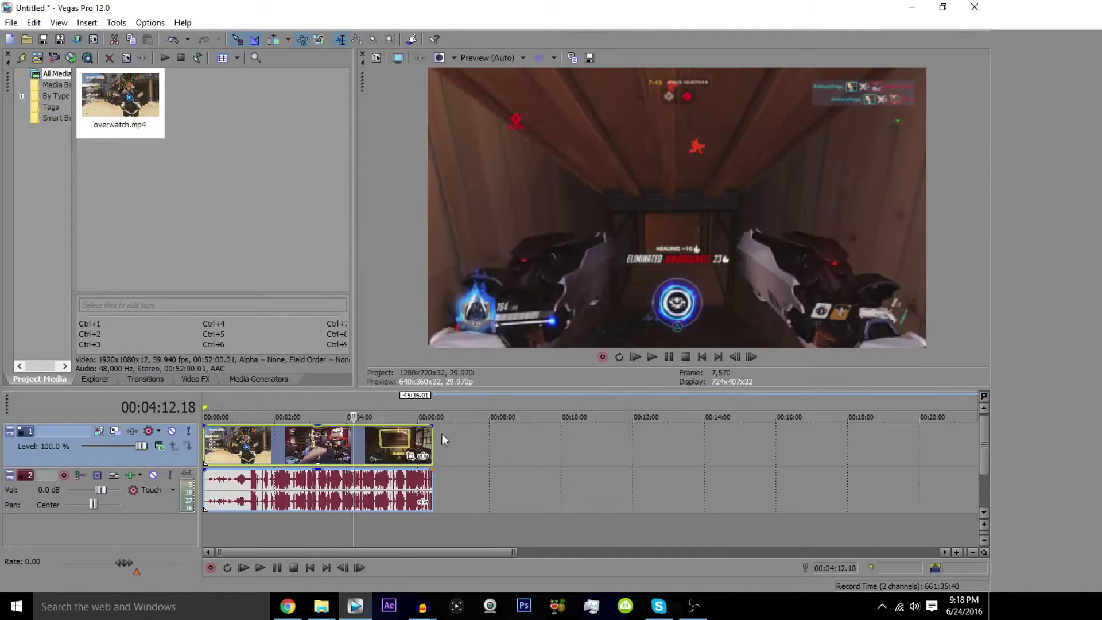
pyautogui.scroll(1, 294, 443)
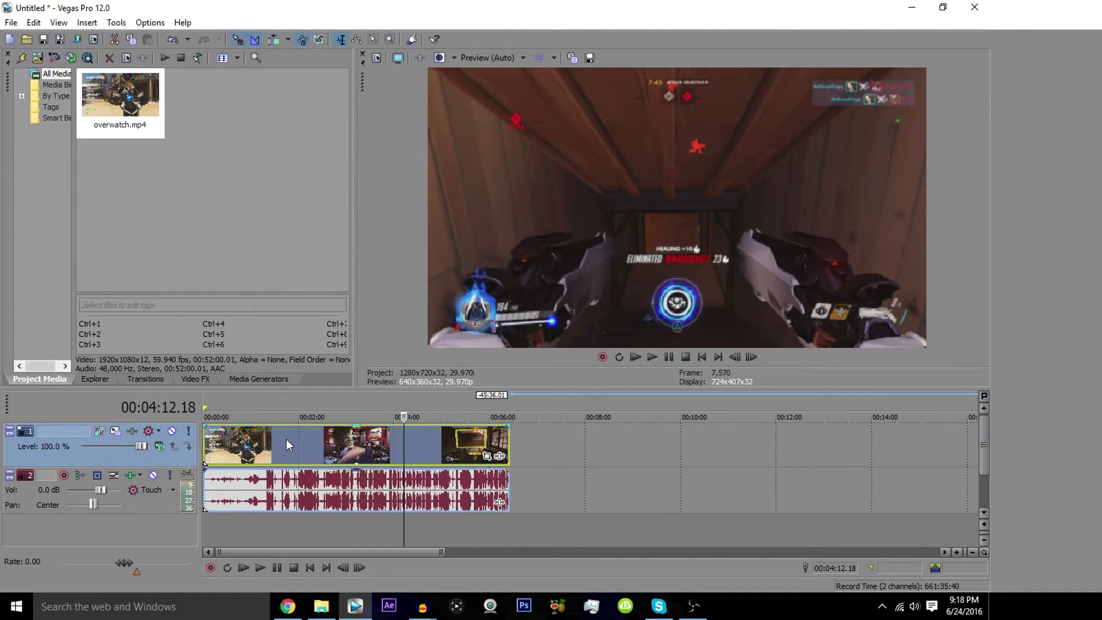
pyautogui.press('End')
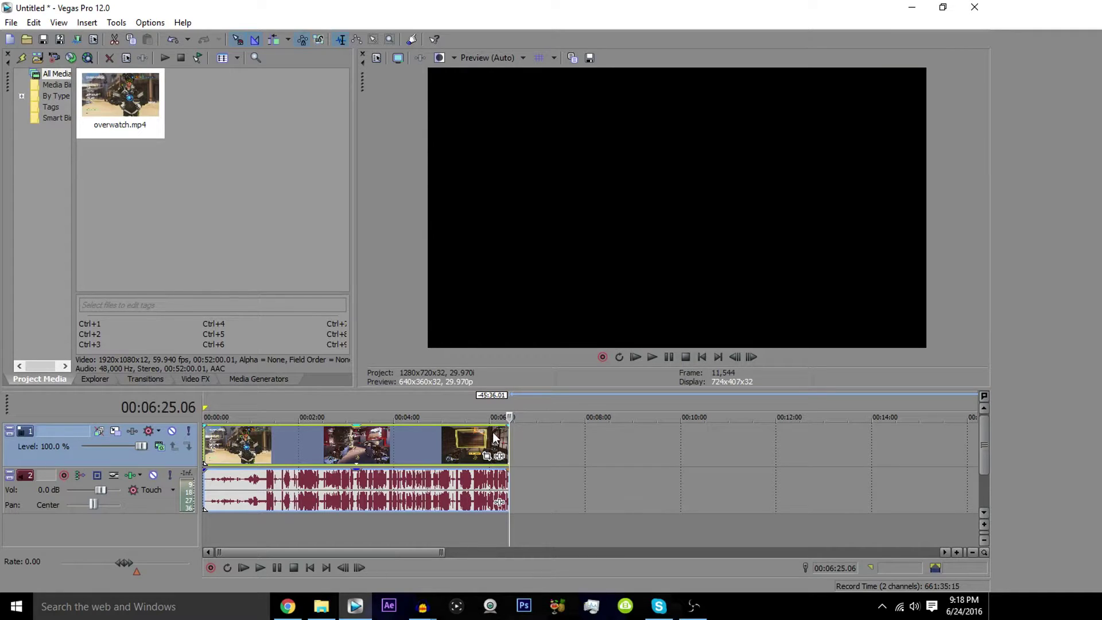
# Customize the Internet HD 720p render template to use CUDA encoding when available
pyautogui.click(76, 39)
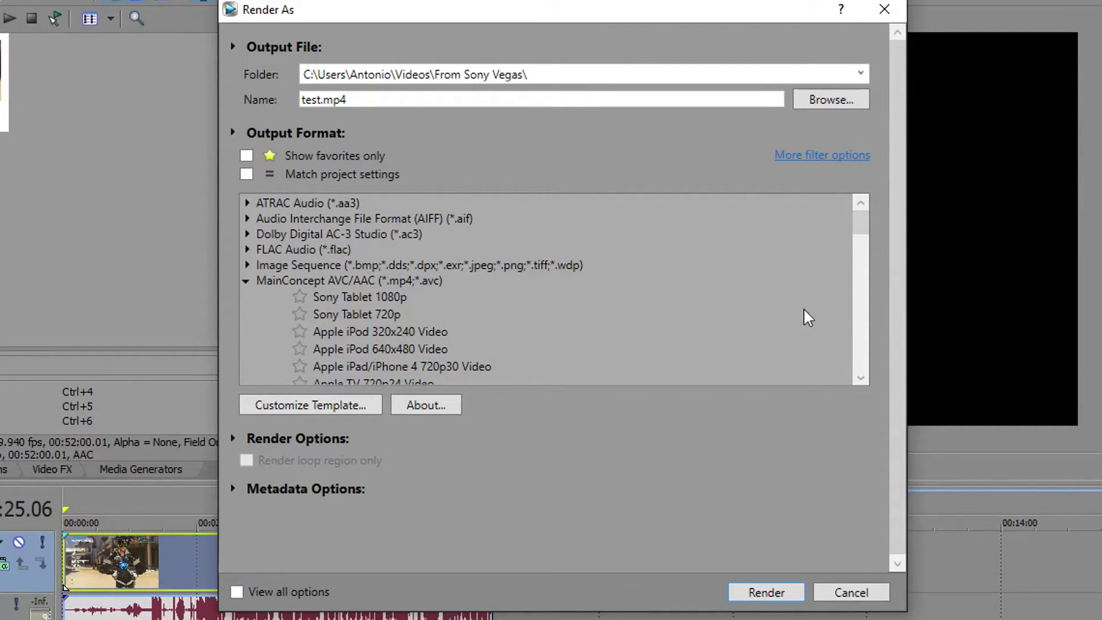
pyautogui.moveTo(856, 219); pyautogui.dragTo(860, 239)
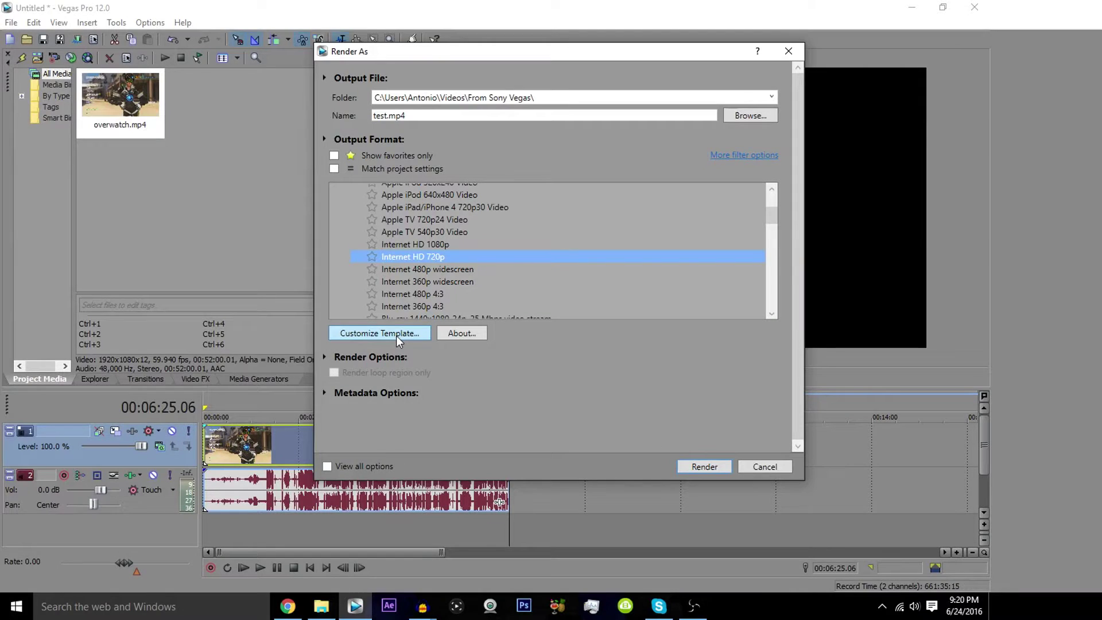
pyautogui.click(238, 581)
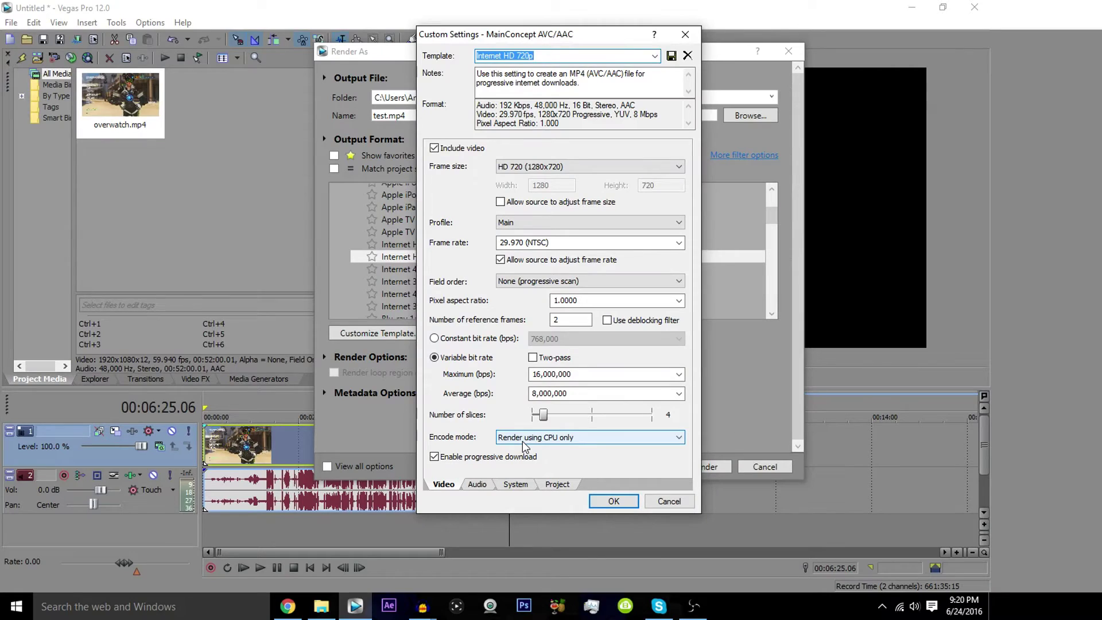
pyautogui.click(510, 524)
pyautogui.click(523, 441)
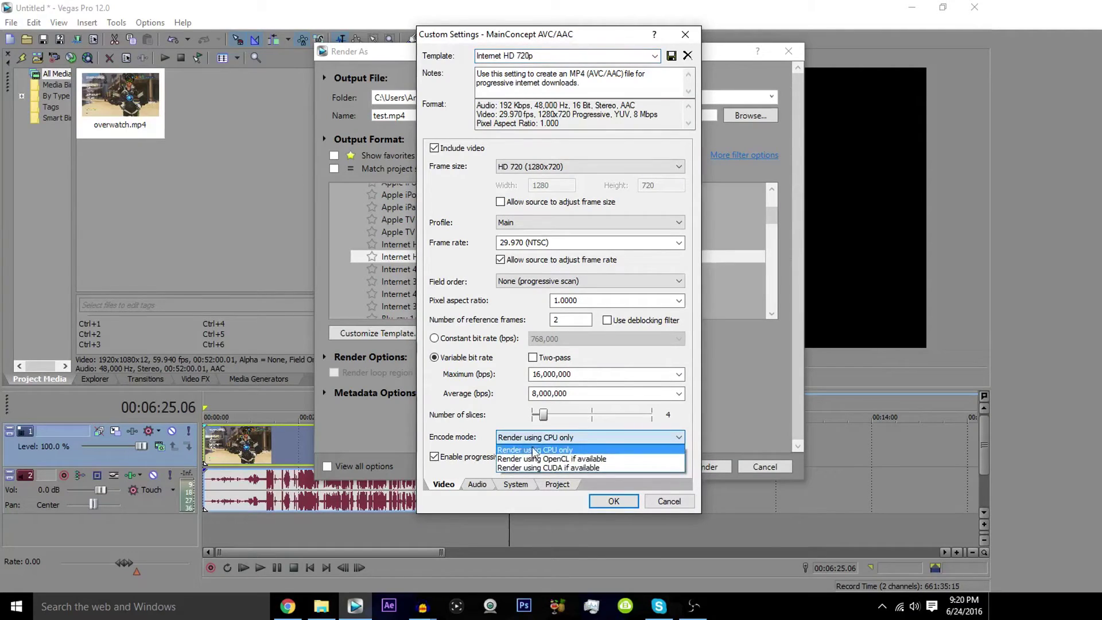
pyautogui.click(552, 462)
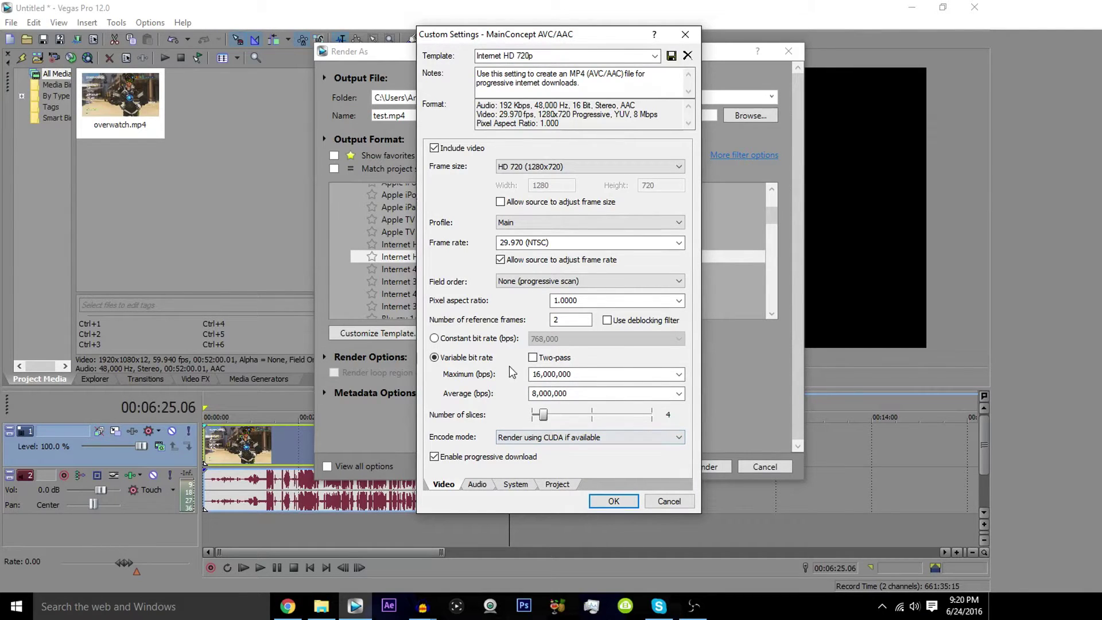
# Set the template's audio to 44,100 Hz and save it as 'Facebook Render'
pyautogui.click(479, 485)
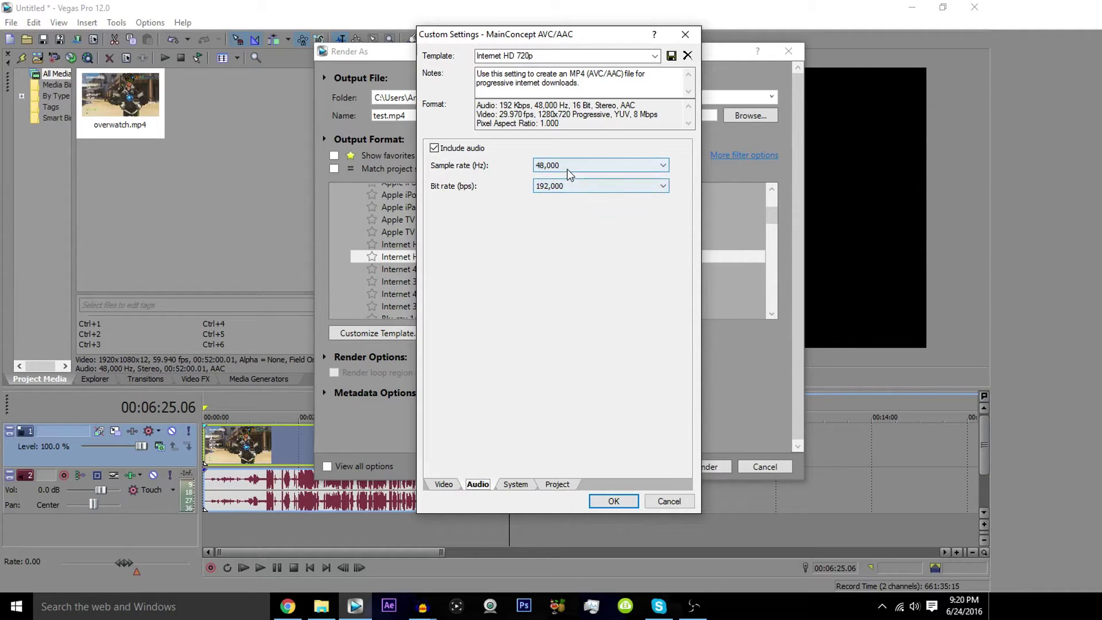
pyautogui.click(567, 169)
pyautogui.click(552, 240)
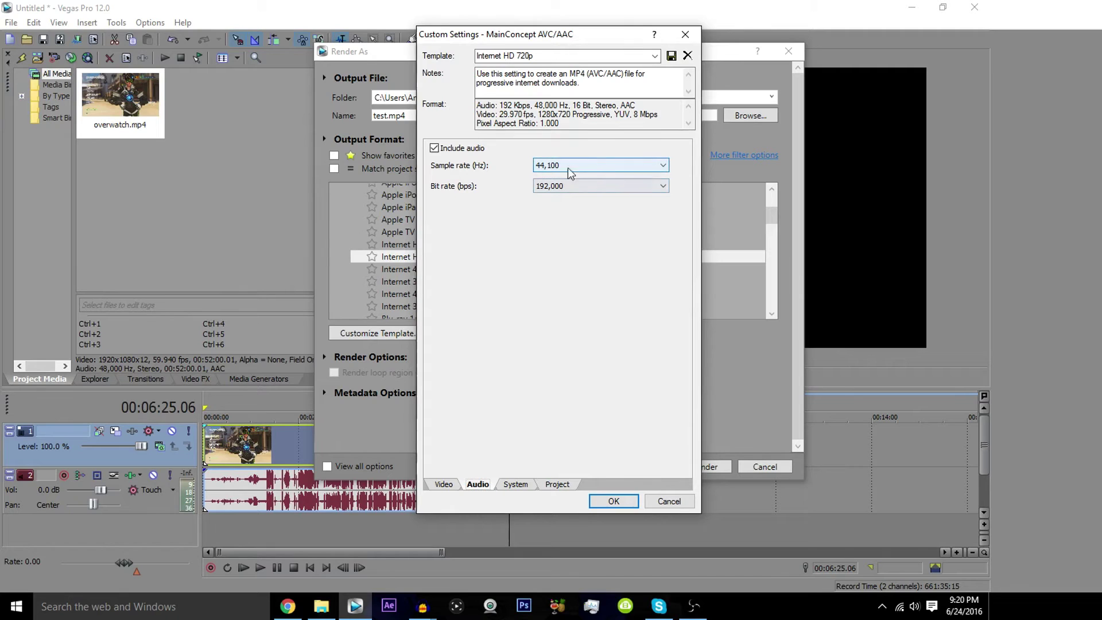
pyautogui.click(546, 56)
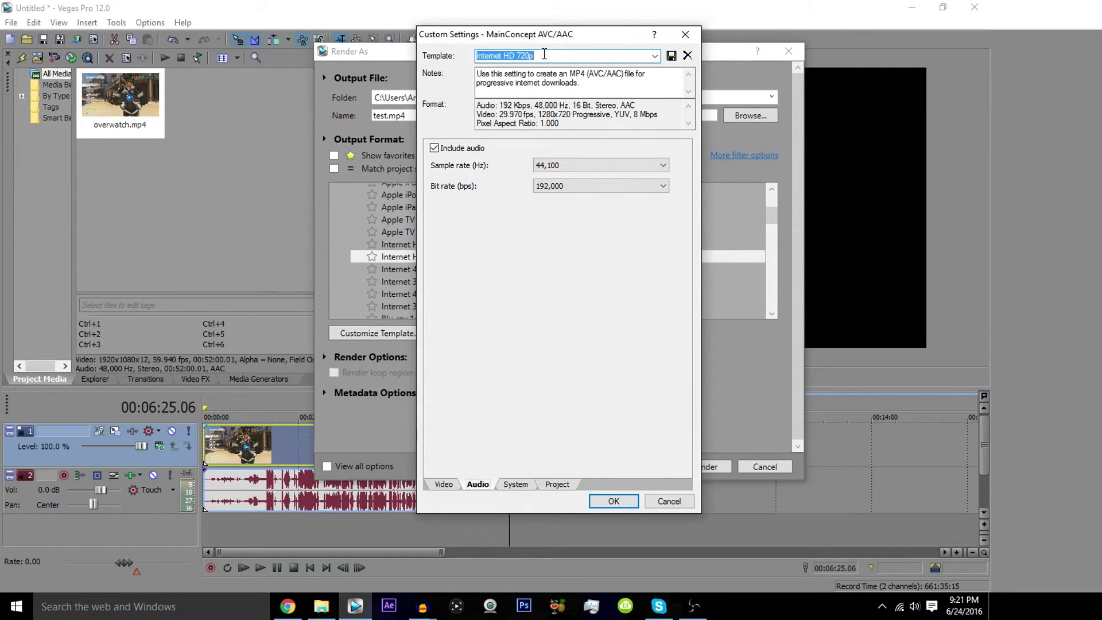
pyautogui.write('Fav')
pyautogui.press('BackSpace')
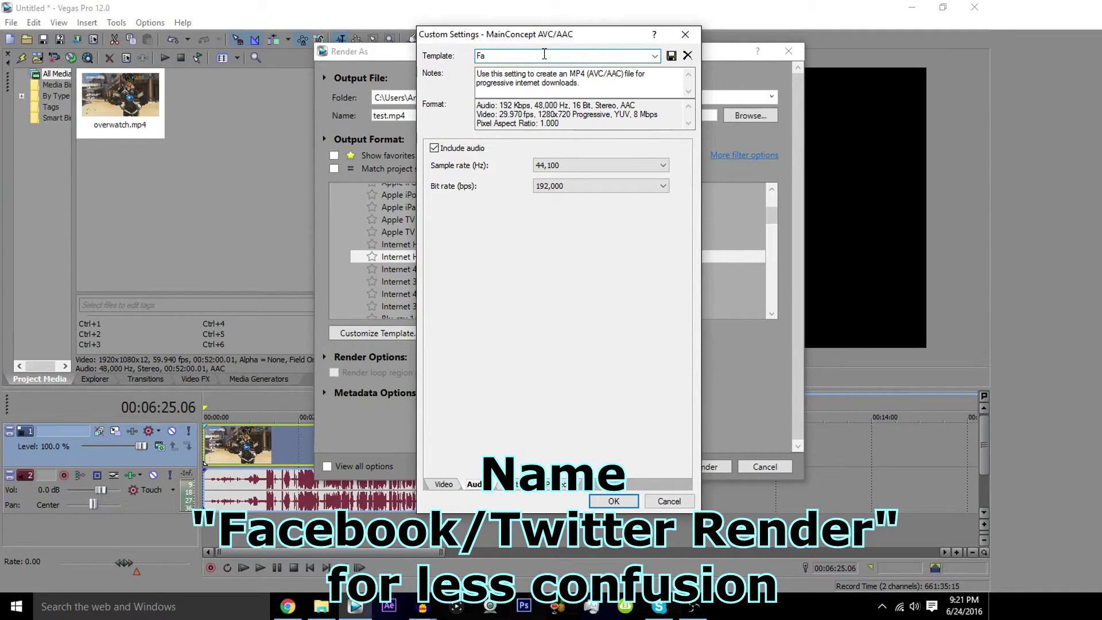
pyautogui.write('cebook Render')
pyautogui.click(671, 55)
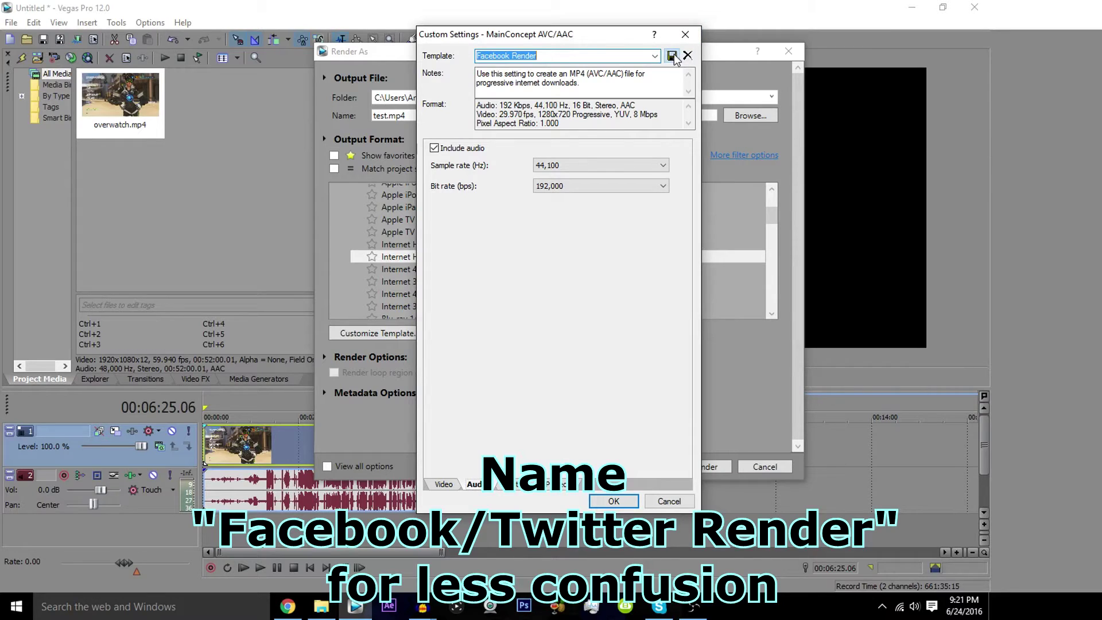
pyautogui.click(614, 502)
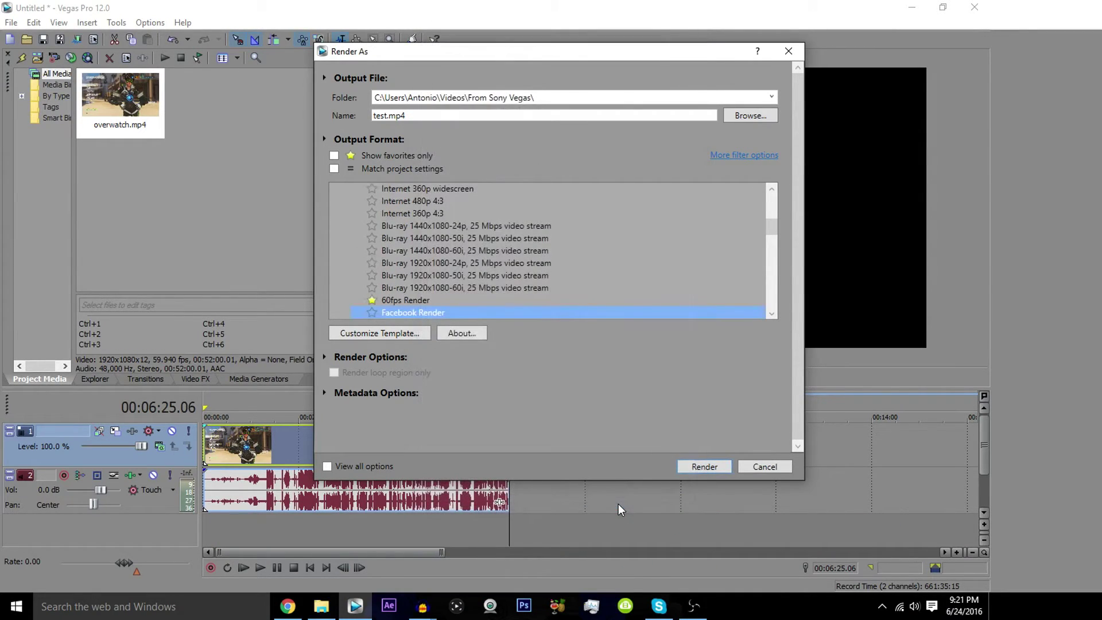
# Favourite the Facebook Render template, show only favourites, and start rendering test.mp4 with it
pyautogui.click(371, 313)
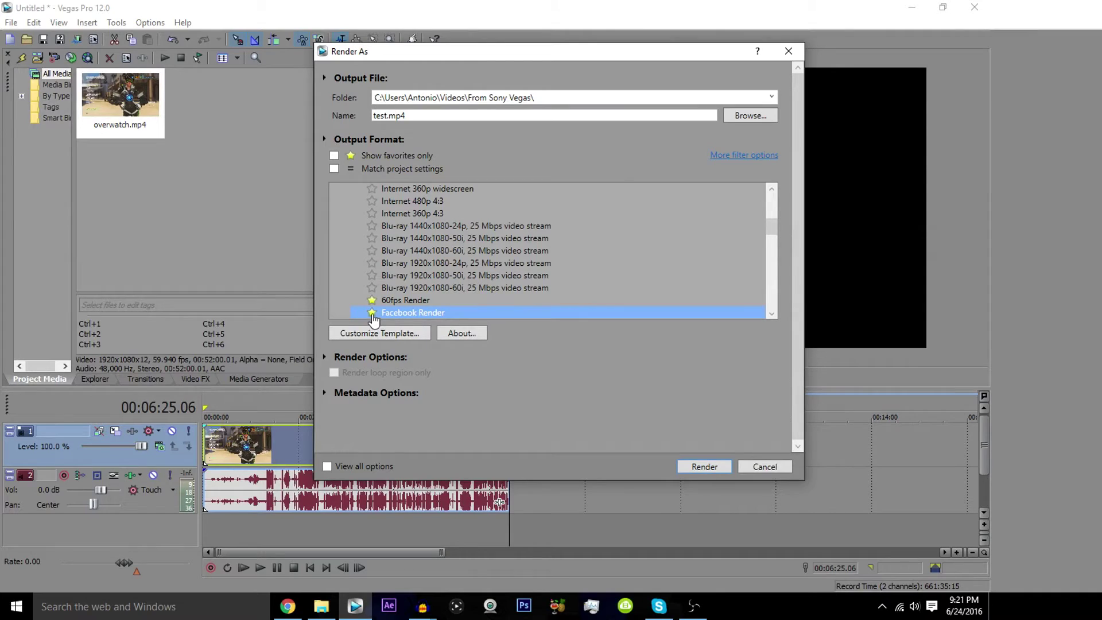
pyautogui.click(334, 156)
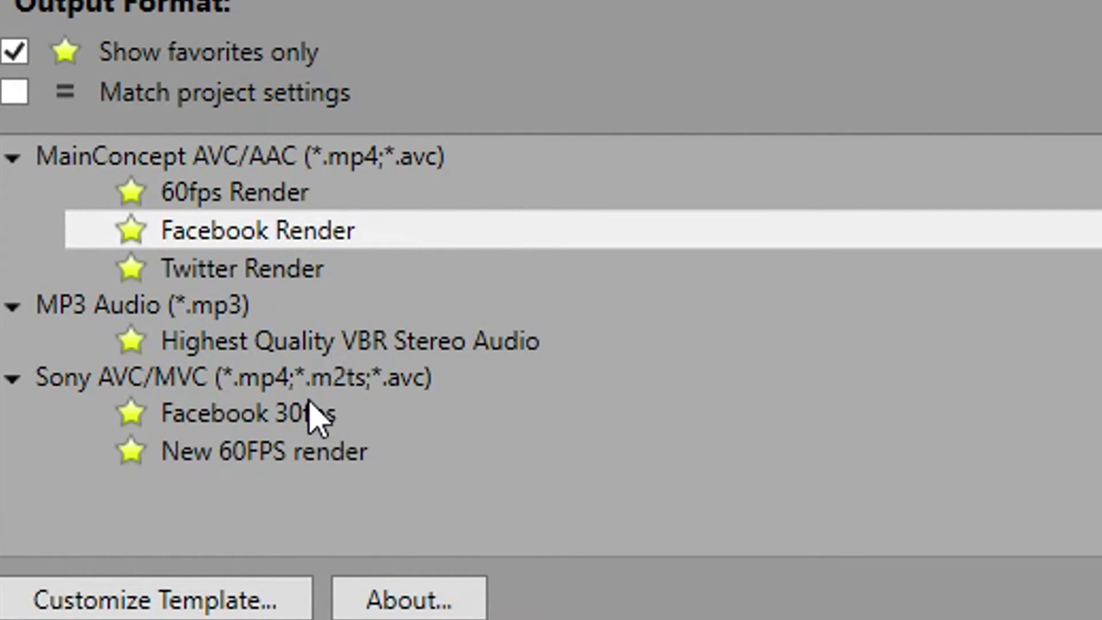
pyautogui.click(285, 419)
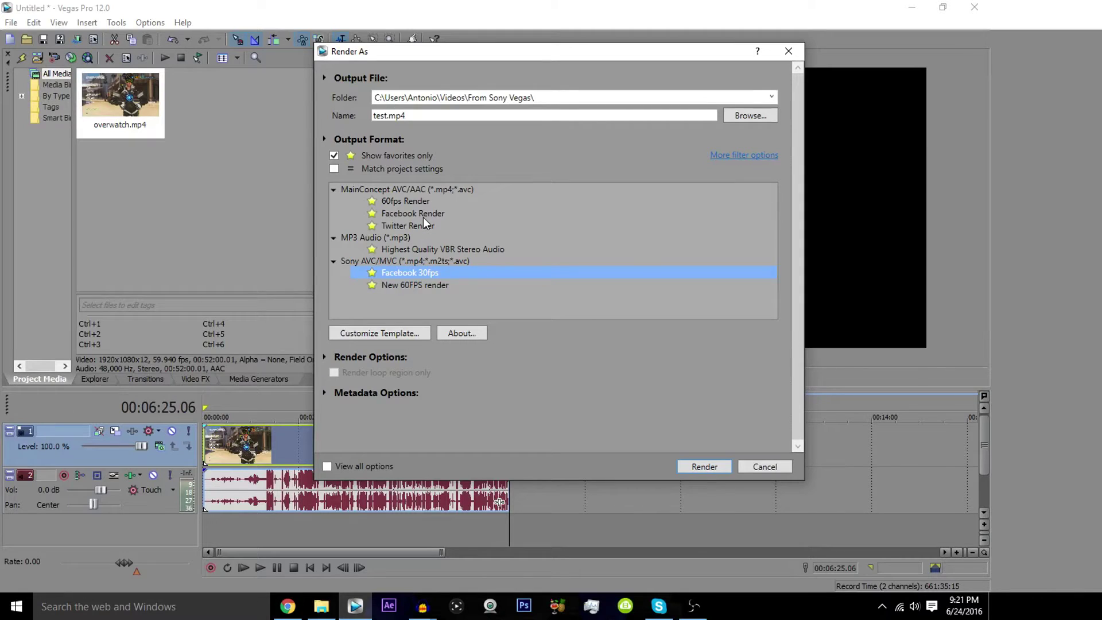
pyautogui.click(425, 215)
pyautogui.click(697, 467)
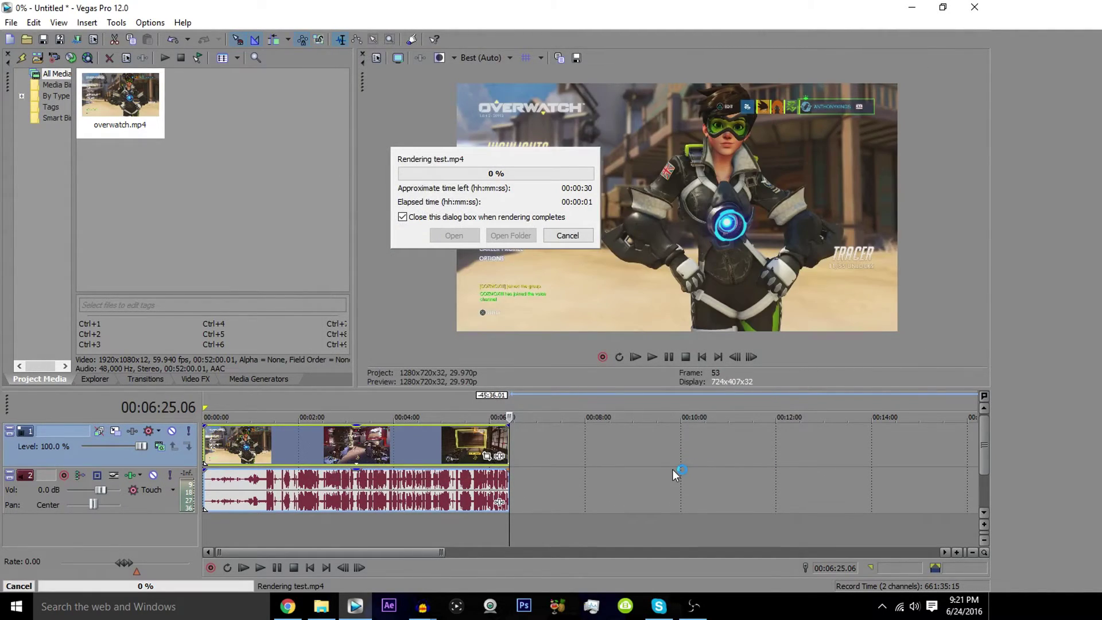